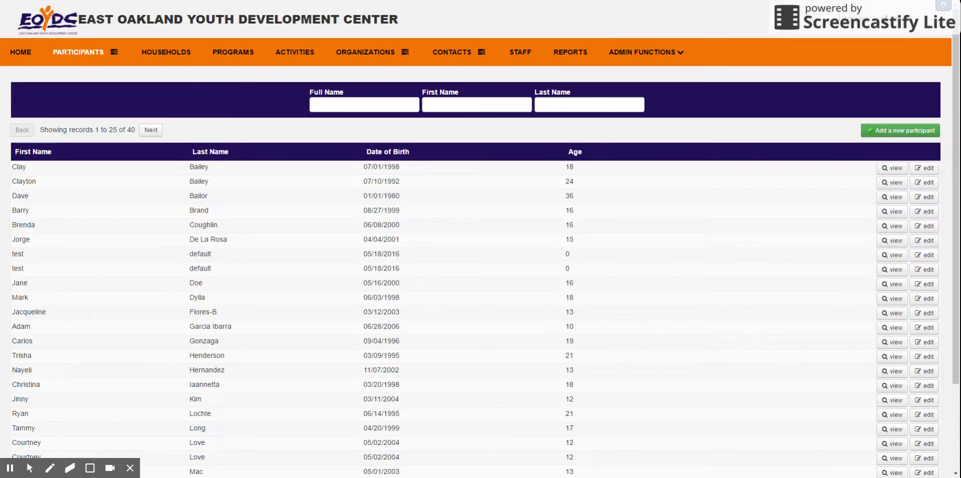
Search the participants' full names for the participant's first name and open the matching participant's record.
left_click(331, 105)
type("mark")
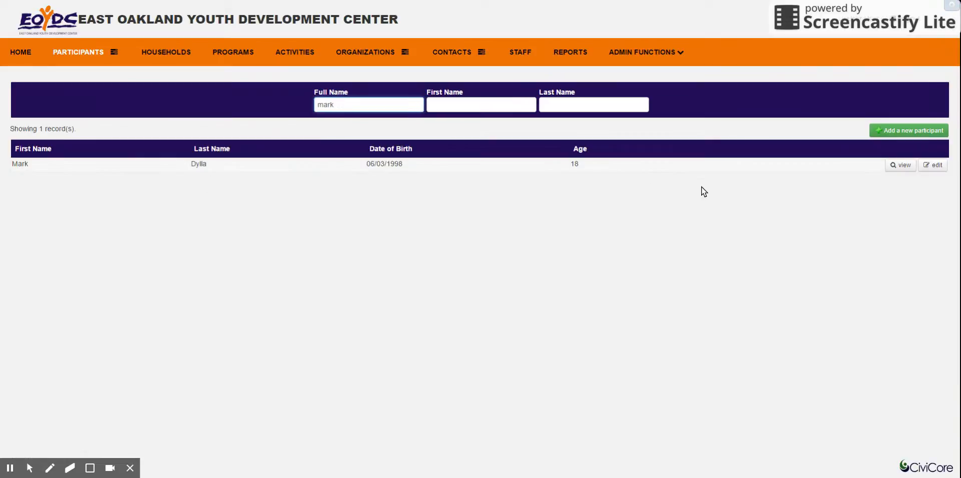
left_click(277, 169)
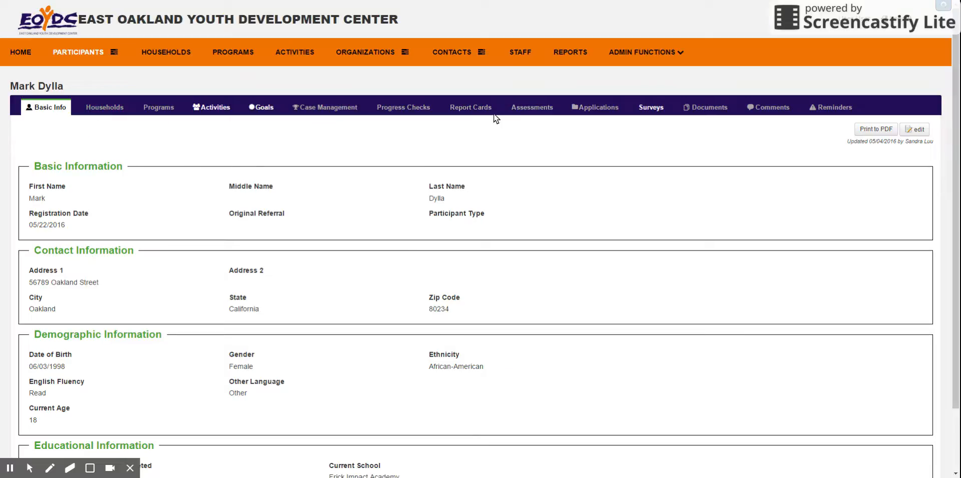
double_click(23, 87)
left_click(301, 158)
Start a new program record for the participant with The Bridge as the program and Enrollment as the status/milestone.
left_click(160, 114)
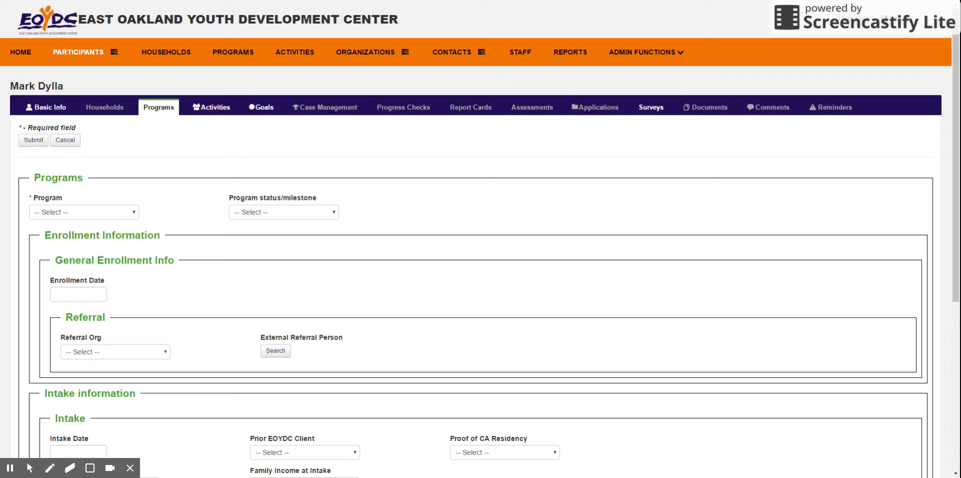
scroll(167, 210, "down", 5)
scroll(167, 210, "up", 5)
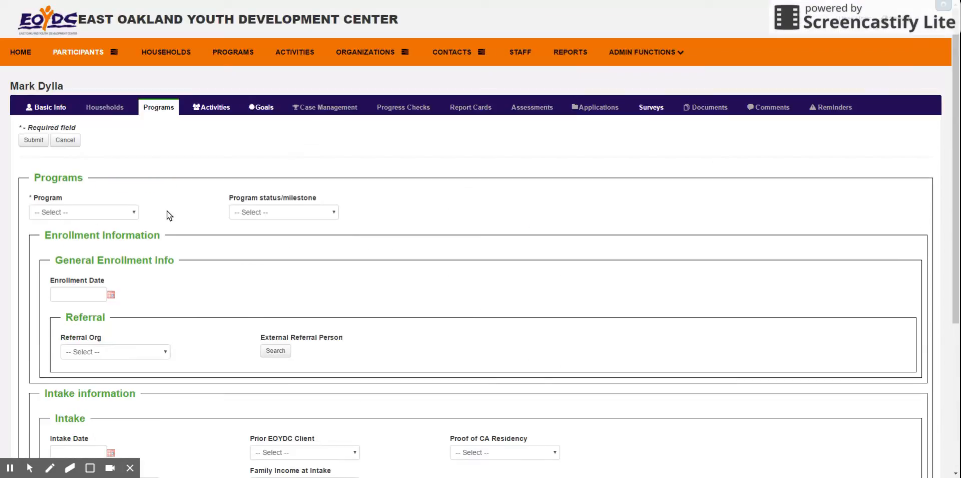
left_click(101, 210)
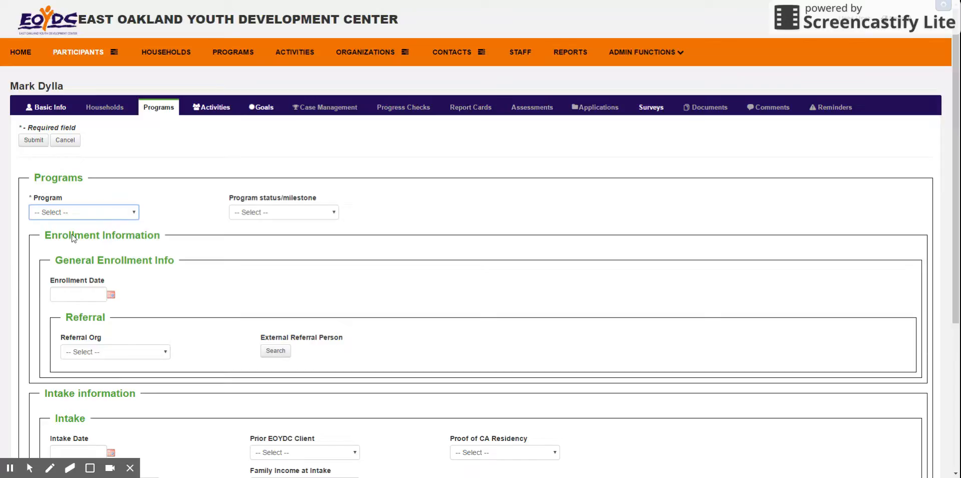
left_click(59, 233)
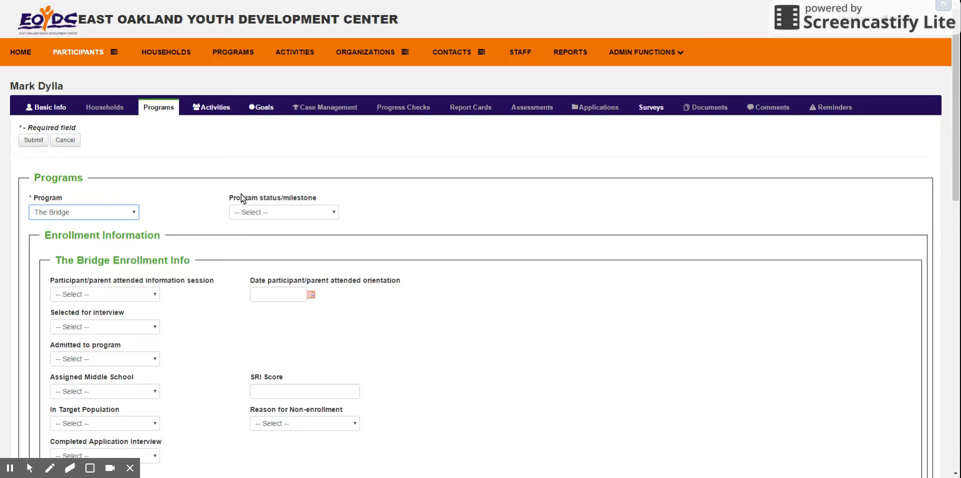
left_click(276, 212)
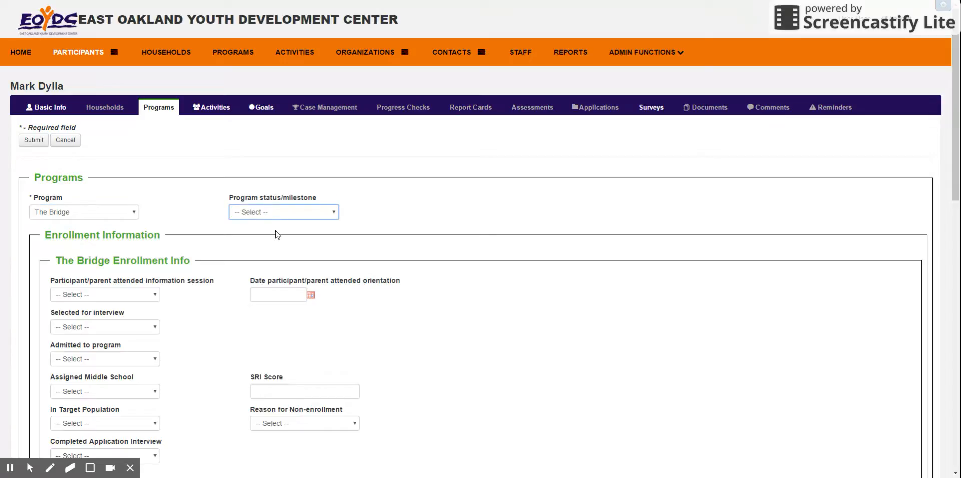
left_click(275, 232)
left_click(292, 253)
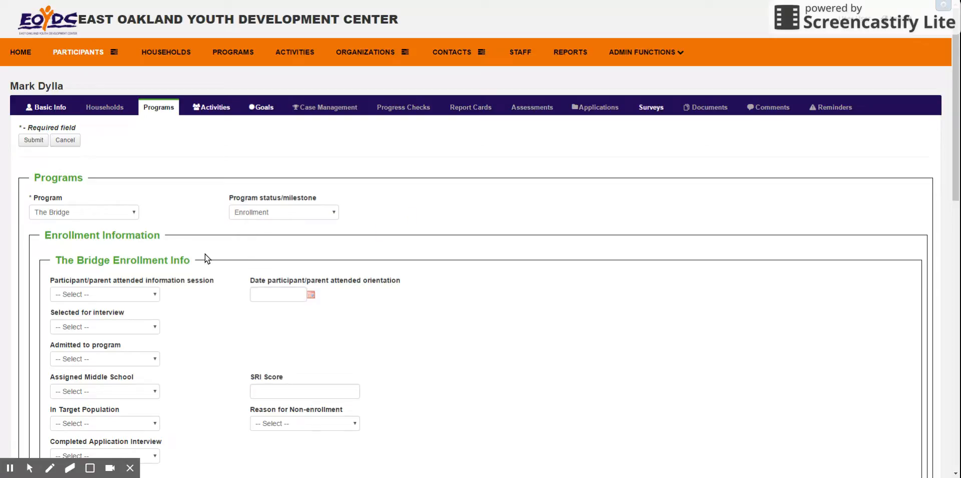
Look through the enrollment, checklist, referral, intake and exit sections of The Bridge program form.
scroll(186, 248, "down", 7)
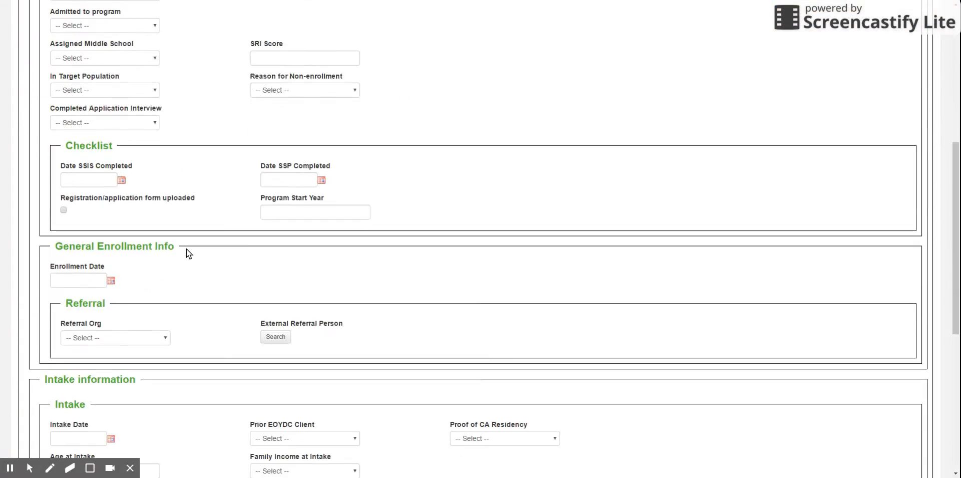
scroll(187, 248, "down", 5)
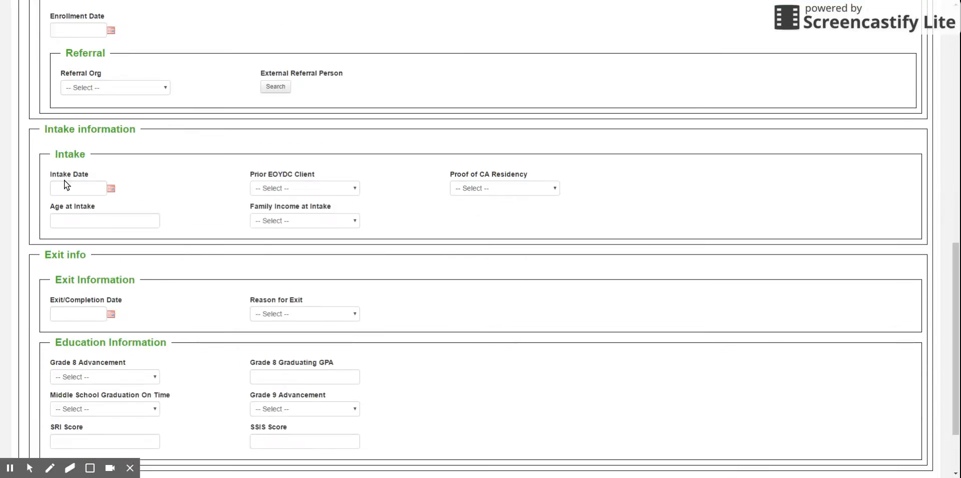
scroll(107, 211, "down", 2)
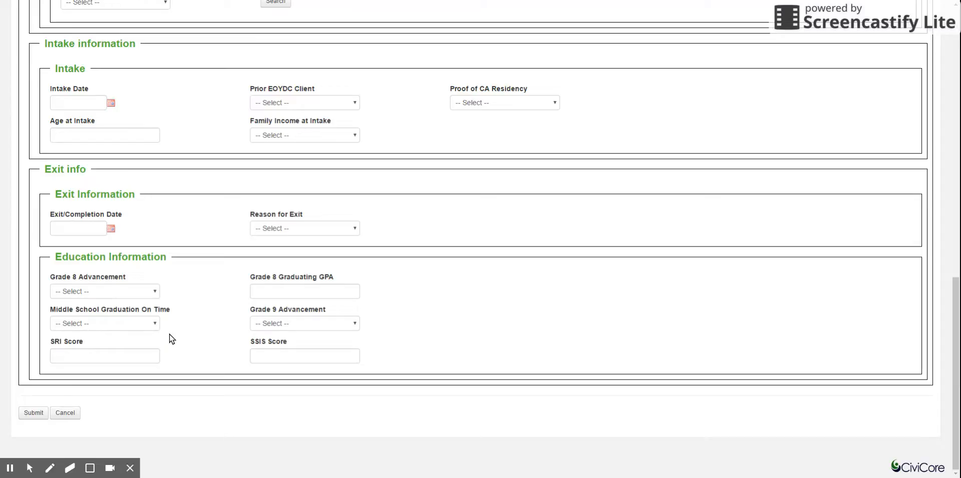
scroll(169, 333, "up", 2)
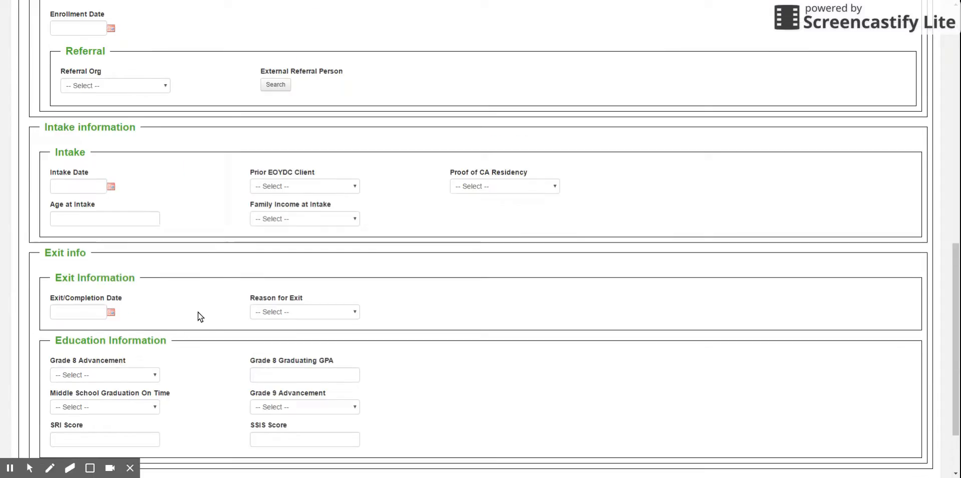
scroll(197, 312, "up", 4)
scroll(212, 181, "up", 8)
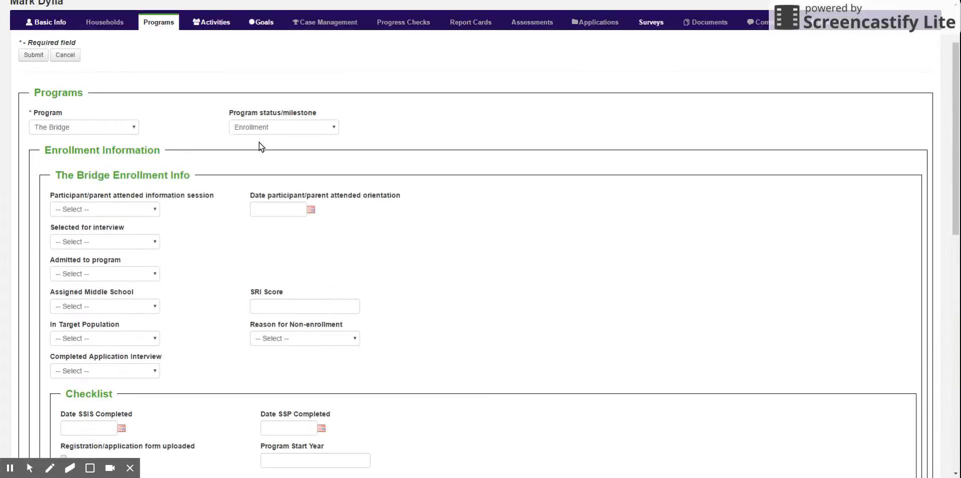
scroll(259, 143, "up", 2)
Try to submit the program form with the Enrollment status and no enrollment date, and locate the flagged date field.
left_click(281, 206)
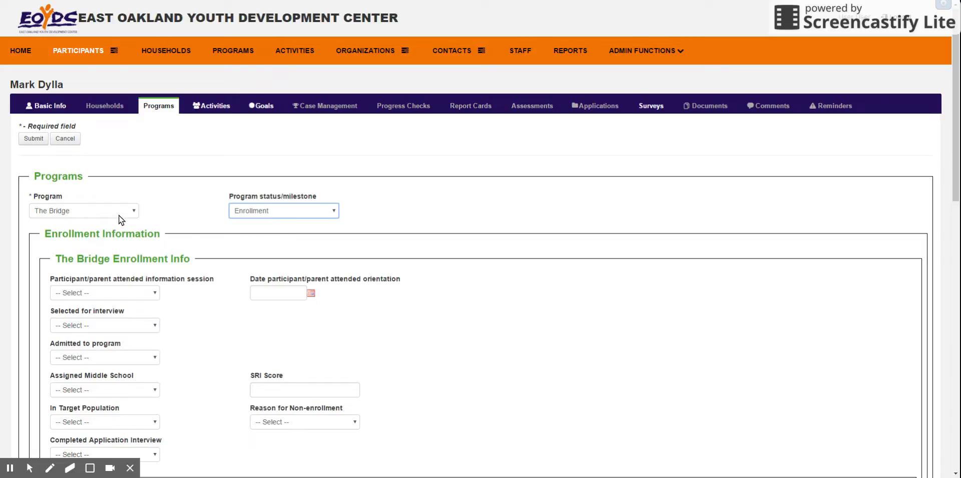
left_click(35, 139)
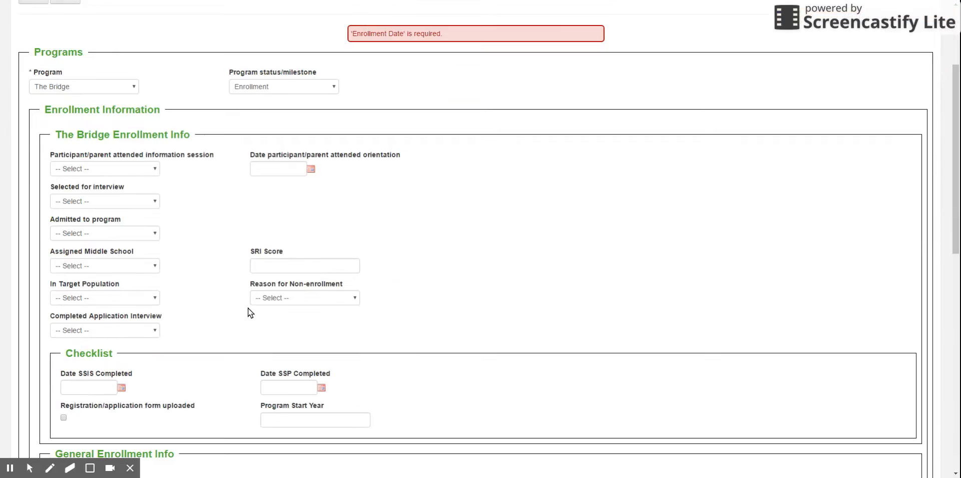
scroll(191, 314, "down", 3)
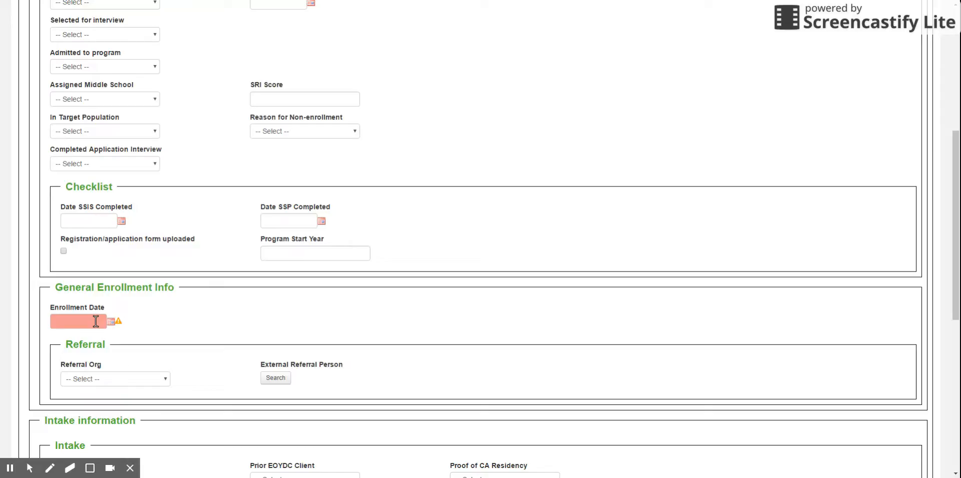
Set the program status to Completion, try to submit without an exit/completion date, and locate the flagged field.
scroll(96, 321, "up", 5)
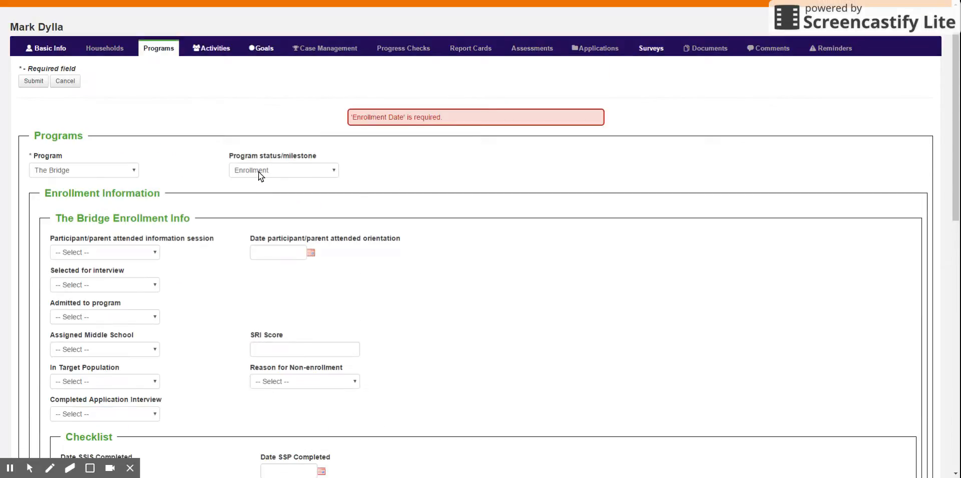
left_click(258, 171)
left_click(252, 215)
left_click(34, 82)
scroll(270, 200, "down", 2)
scroll(244, 273, "down", 5)
scroll(245, 273, "down", 4)
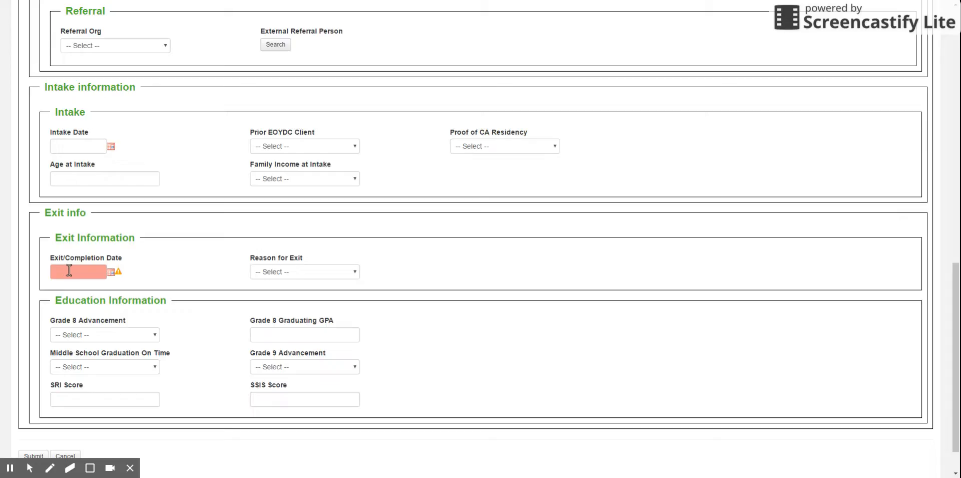
scroll(118, 280, "up", 11)
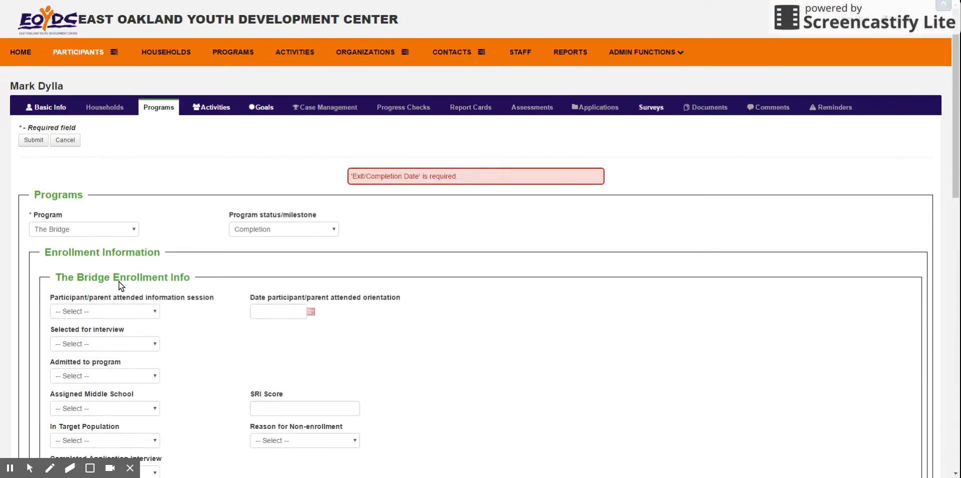
Return the status to Enrollment, and switch the program to After School Leadership Academy and back to The Bridge.
left_click(256, 229)
left_click(79, 228)
left_click(76, 256)
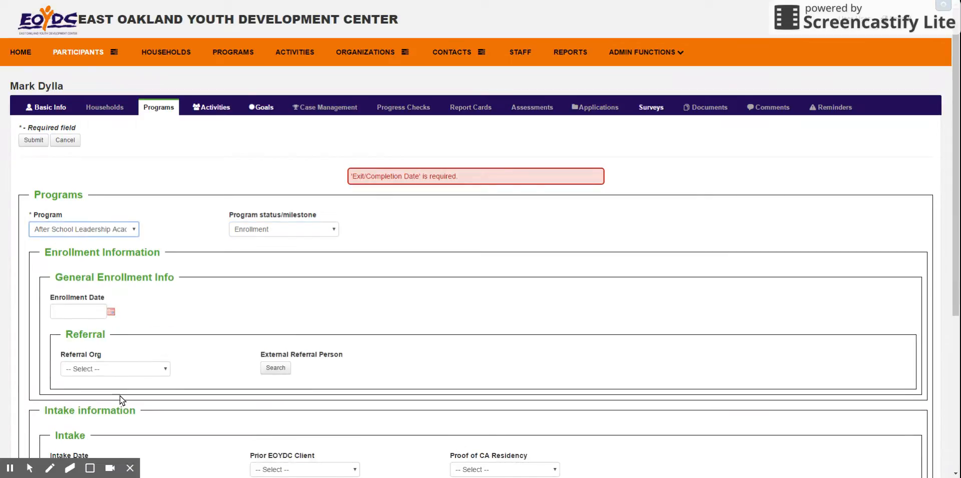
left_click(95, 227)
left_click(91, 251)
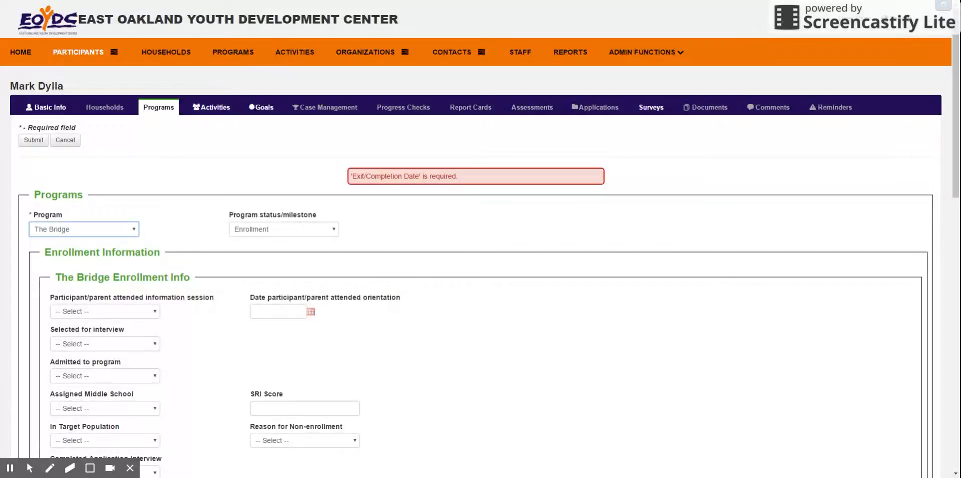
Set the enrollment date in the General Enrollment Info section to 08/05/2016.
scroll(178, 356, "down", 2)
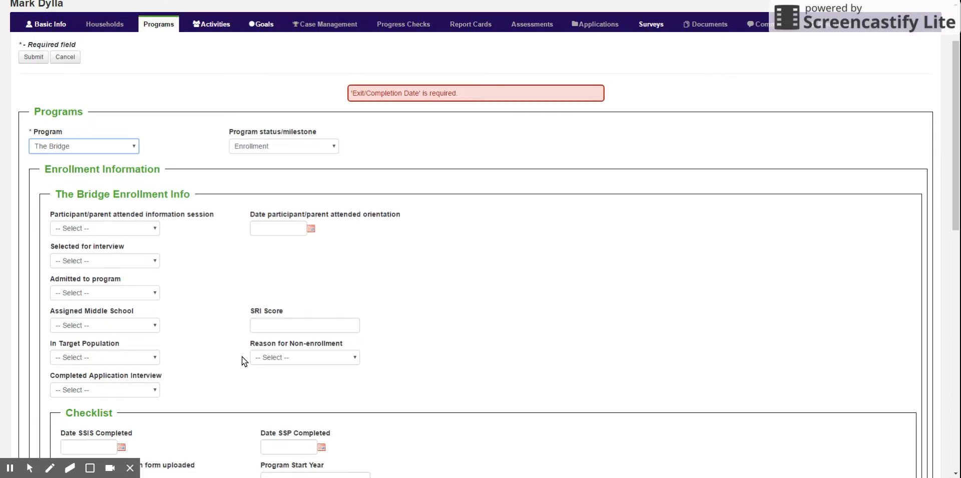
scroll(242, 356, "down", 2)
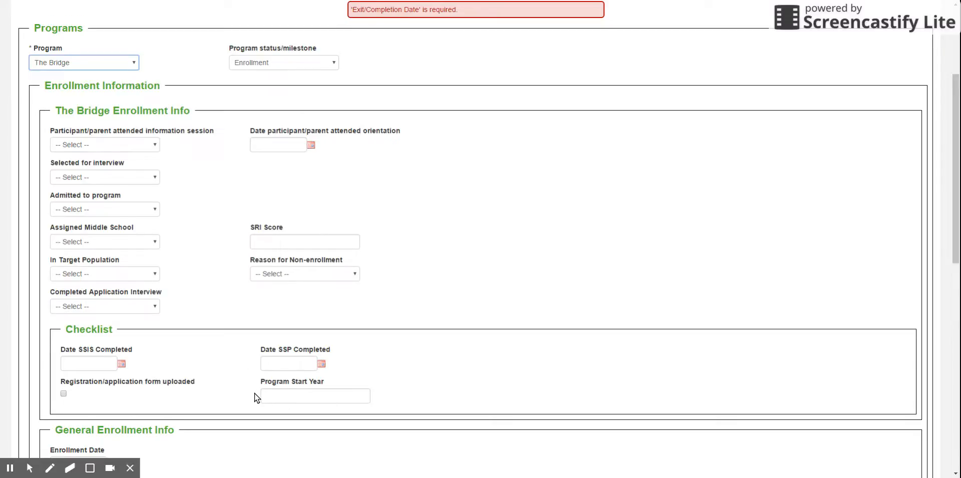
scroll(254, 393, "down", 2)
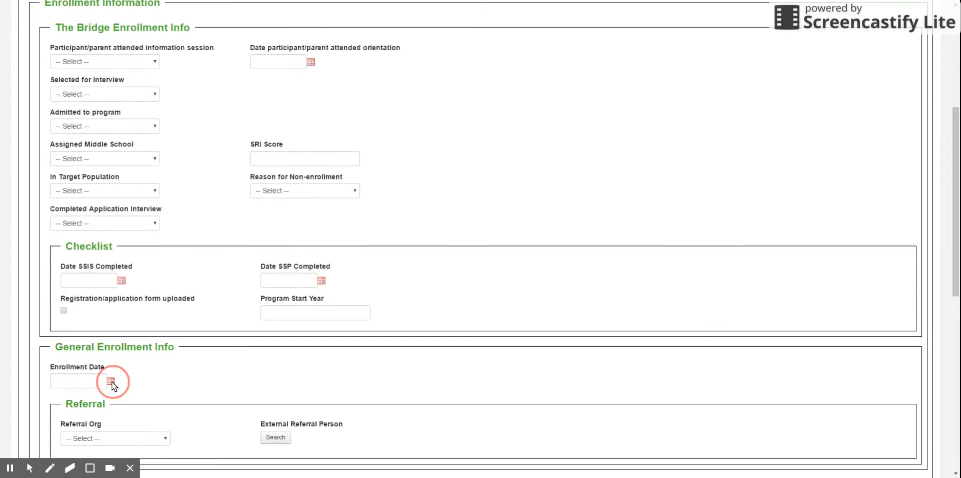
left_click(111, 382)
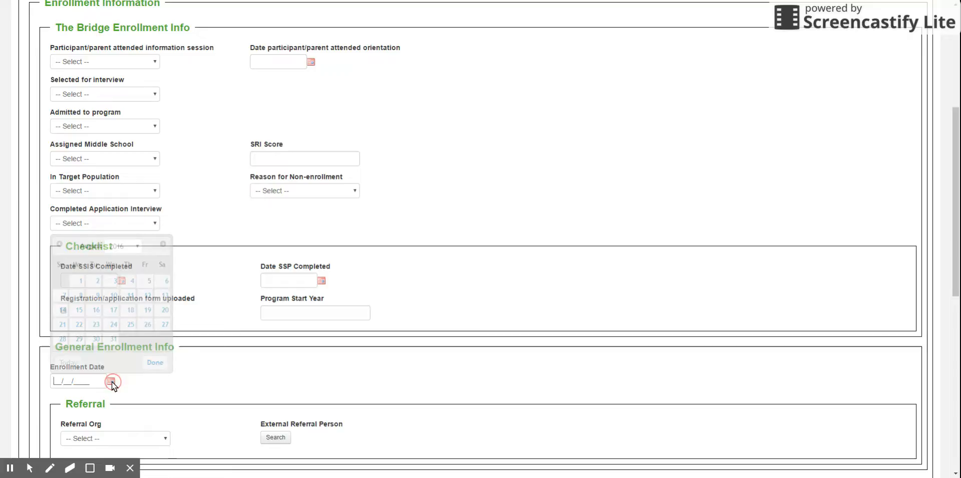
left_click(147, 281)
Set the referral organization to the Oakland Fund for Children entry and search for and select the external referral person.
scroll(289, 357, "down", 2)
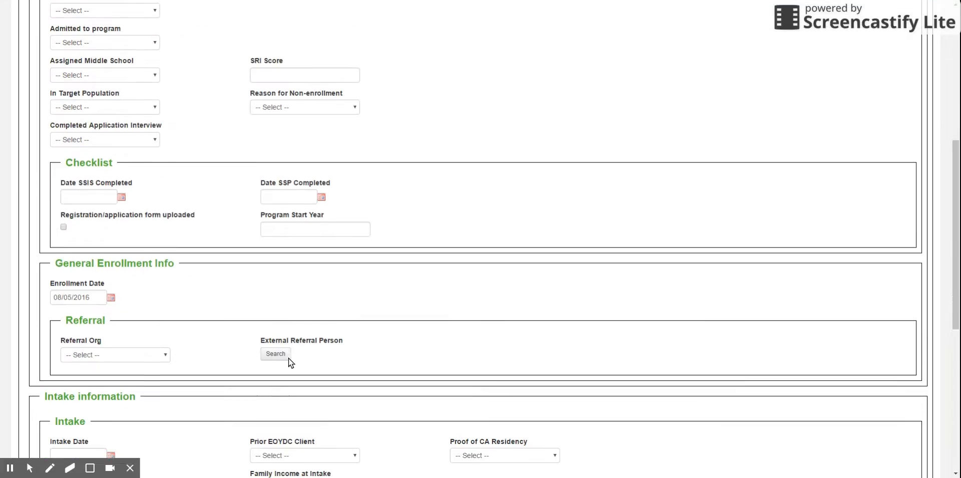
left_click(142, 359)
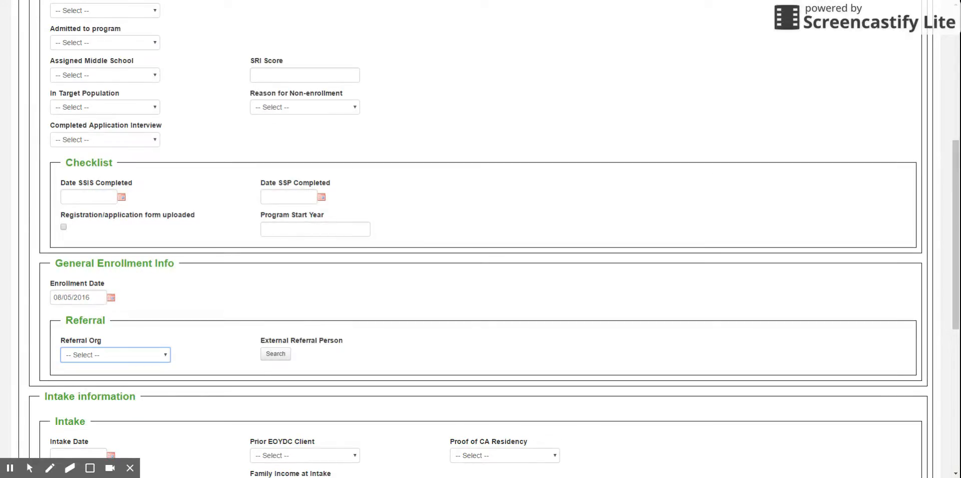
left_click(194, 355)
left_click(274, 354)
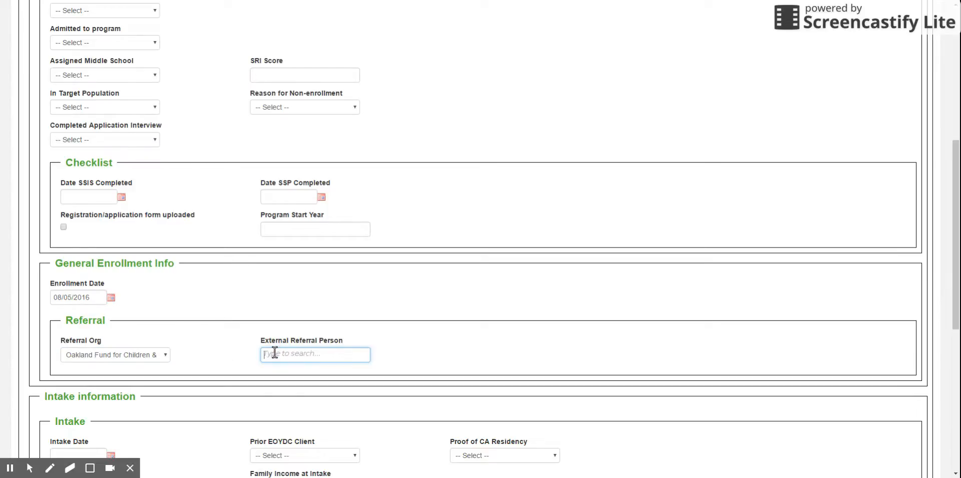
type("kas")
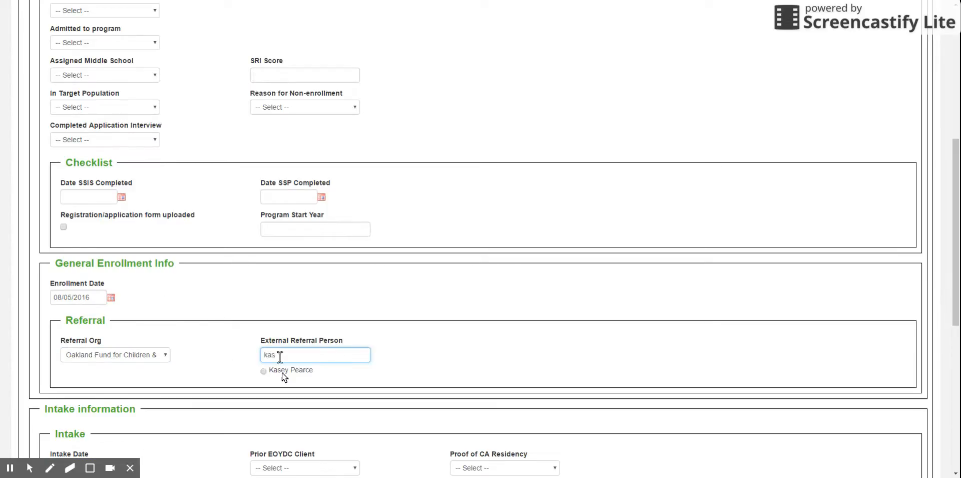
left_click(291, 371)
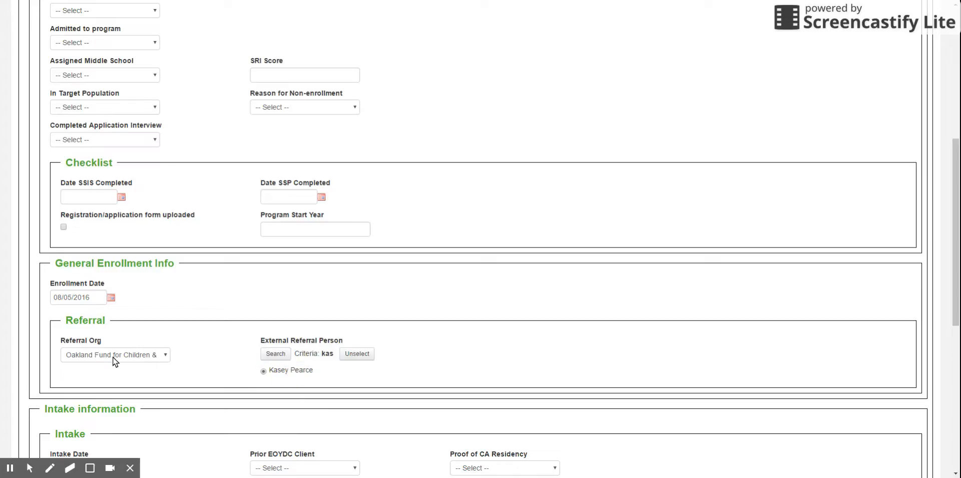
In The Bridge enrollment info, mark the information session as attended and selected for interview, both with Yes.
scroll(116, 355, "up", 7)
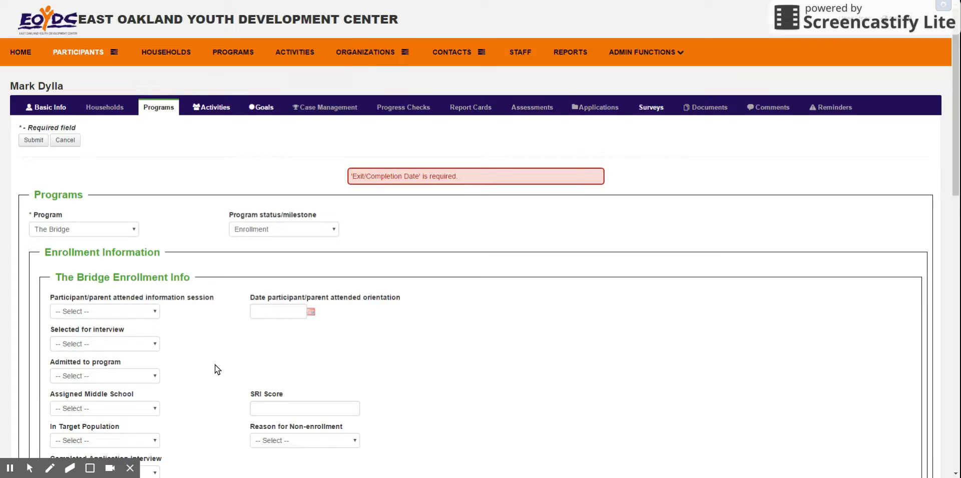
scroll(215, 365, "down", 2)
left_click(105, 228)
left_click(98, 251)
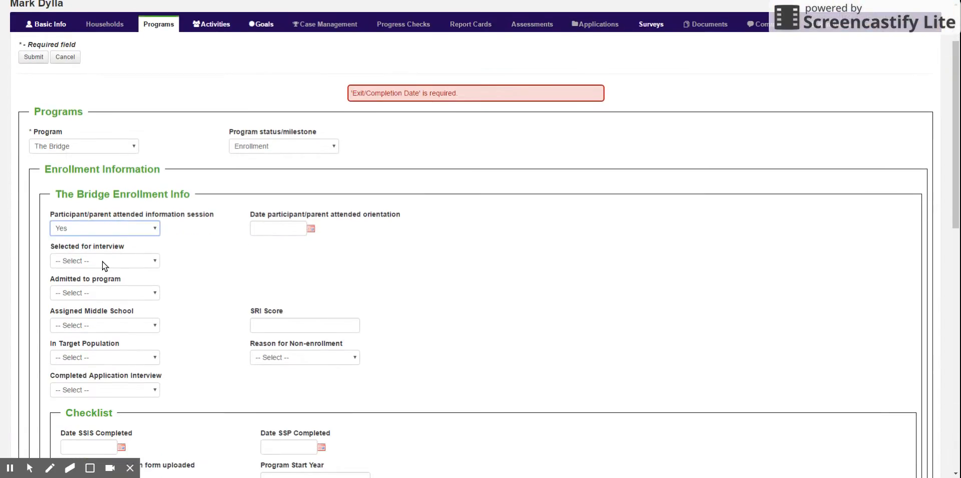
left_click(101, 259)
left_click(99, 277)
Set Admitted to program to No to check its follow-up field, and change it to Yes.
left_click(94, 295)
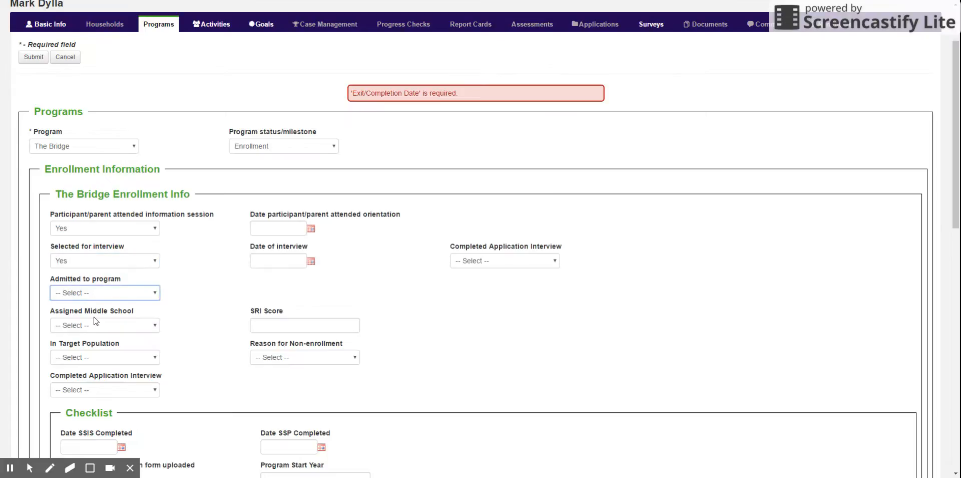
left_click(104, 323)
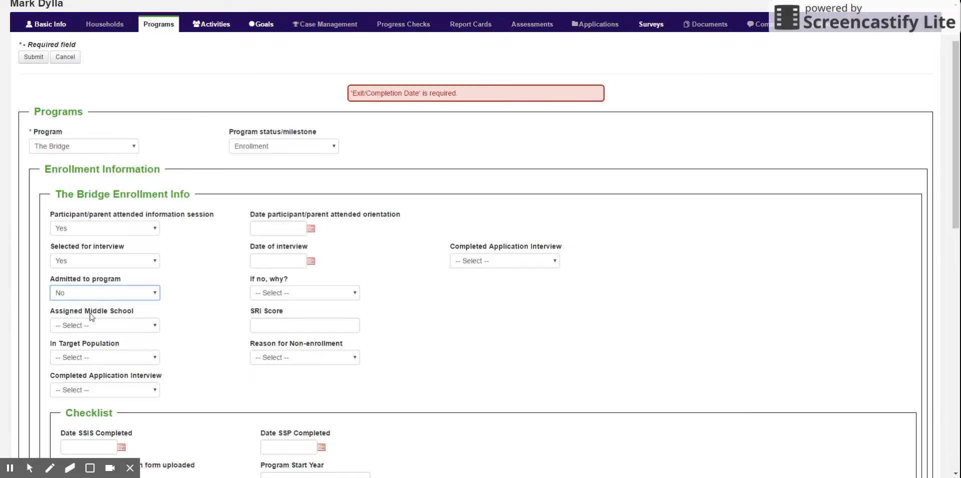
key("Up")
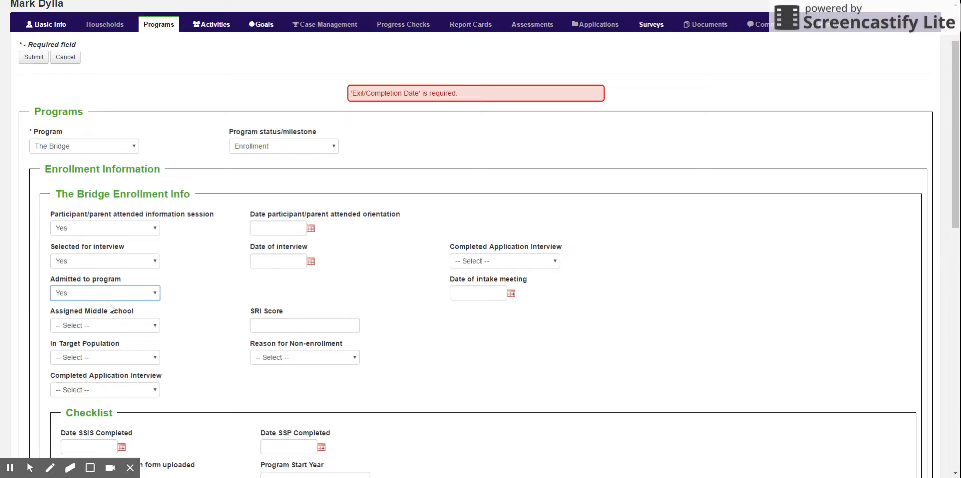
Set Admitted to program to No and choose Reason 1 as the explanation for non-admission.
key("Down")
left_click(275, 293)
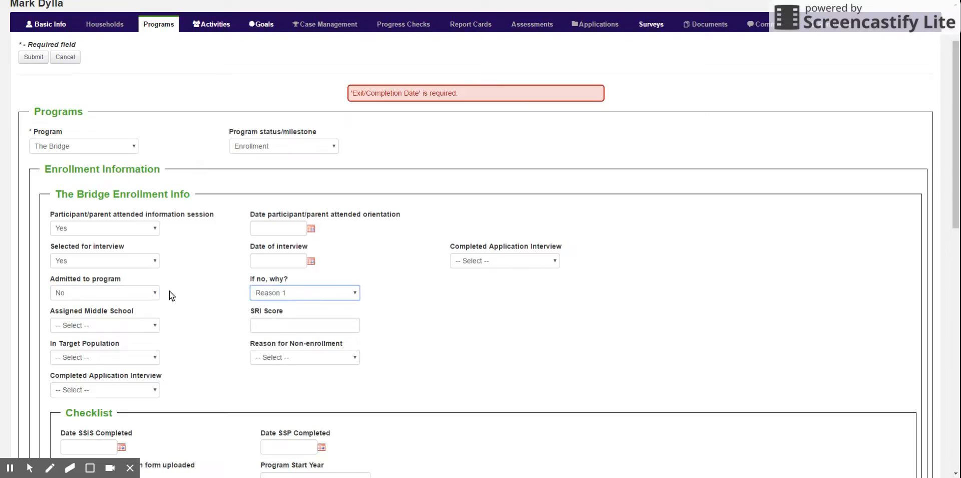
left_click(99, 294)
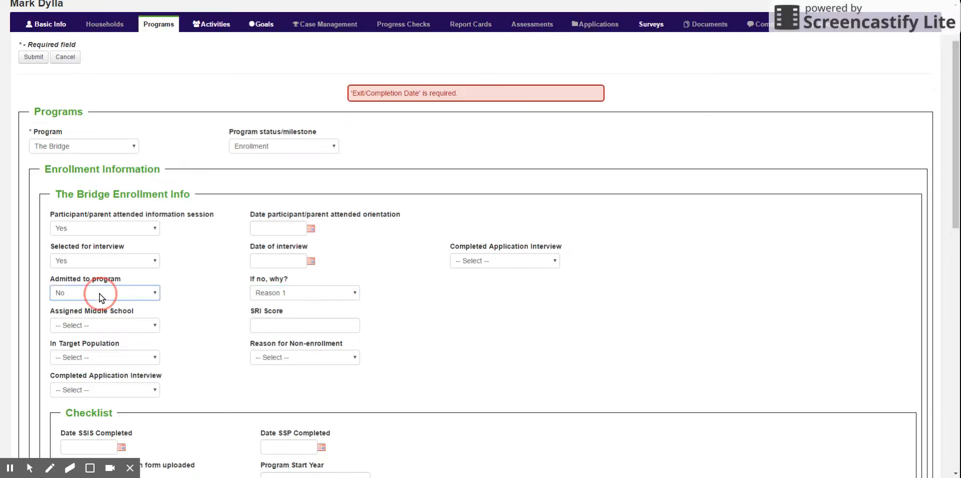
left_click(261, 296)
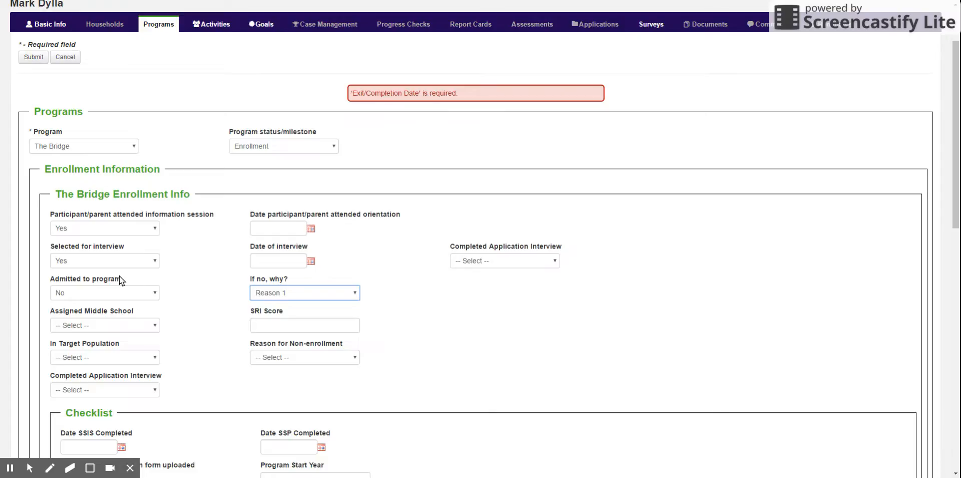
Set the date of interview to 08/05/2016 and mark the adjacent Completed Application Interview as Yes.
left_click(313, 261)
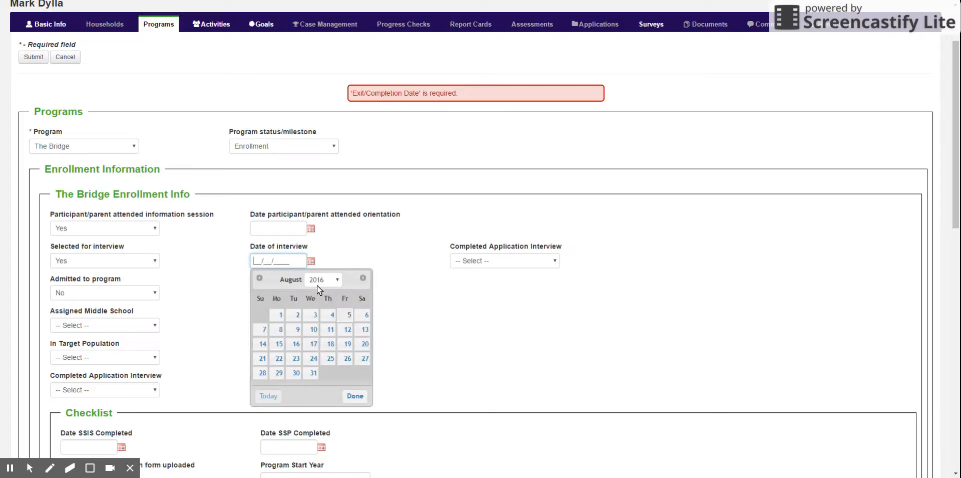
left_click(349, 314)
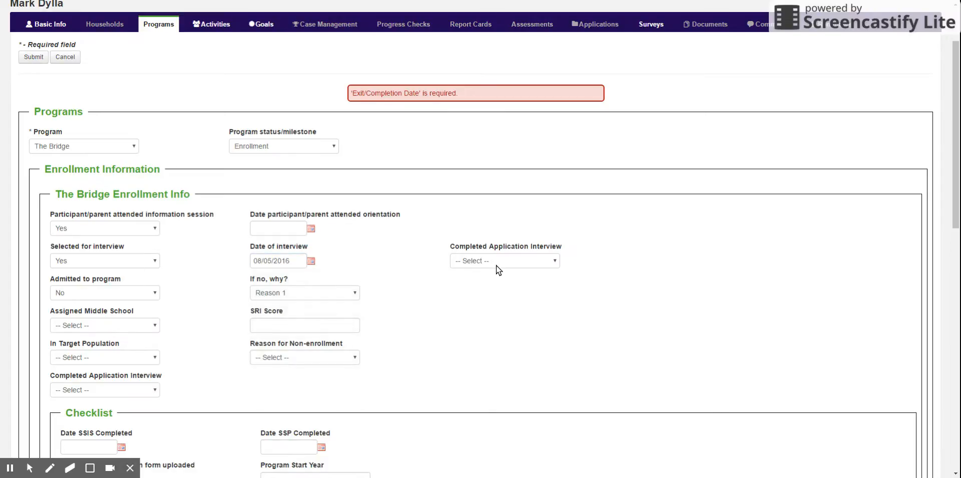
left_click(497, 264)
left_click(491, 278)
Submit the enrollment record and return to the participant's list of programs.
scroll(409, 305, "up", 2)
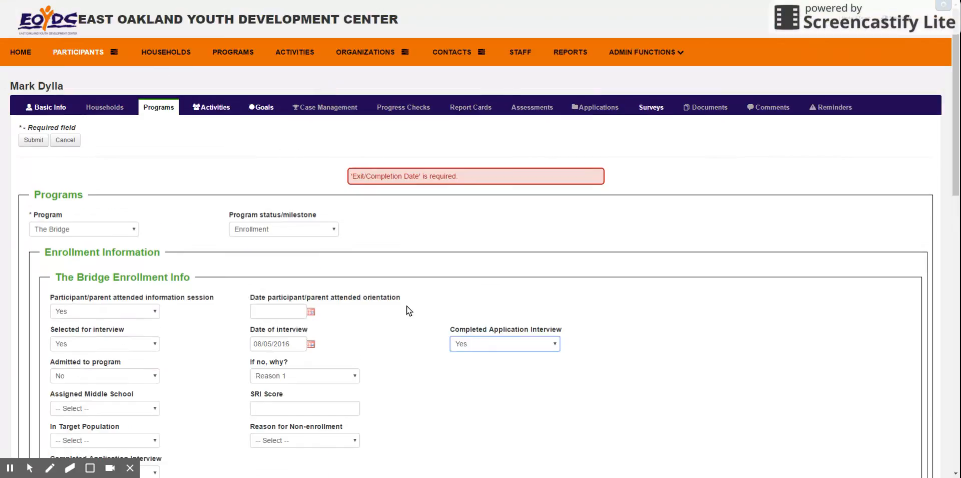
left_click(30, 140)
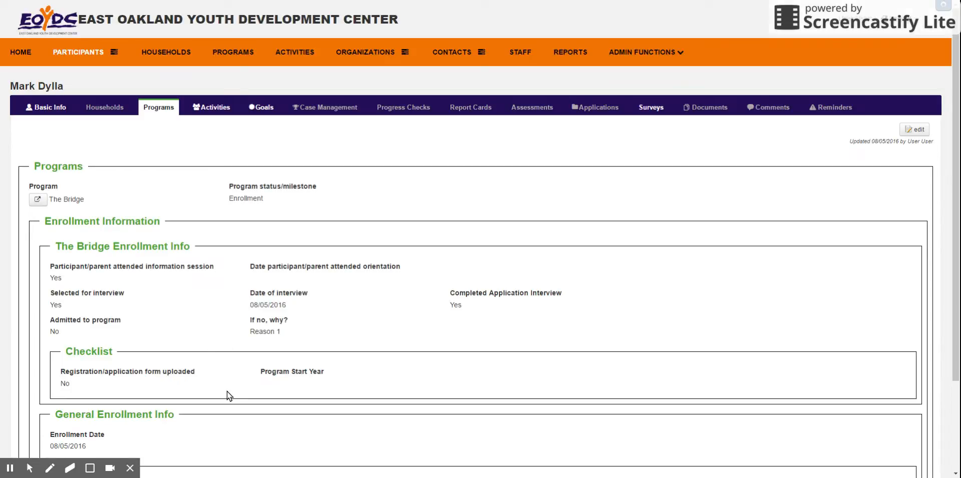
left_click(154, 108)
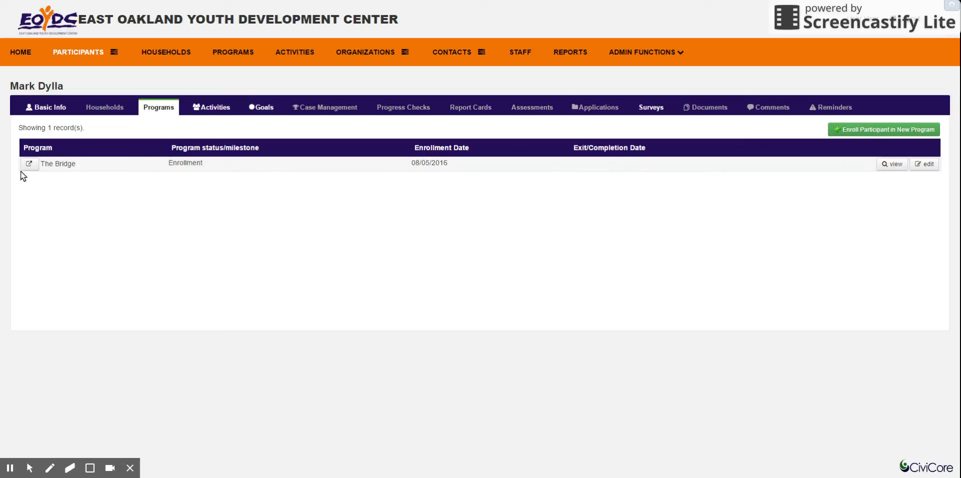
Open The Bridge record for editing and set its program status/milestone to Completion.
left_click(925, 165)
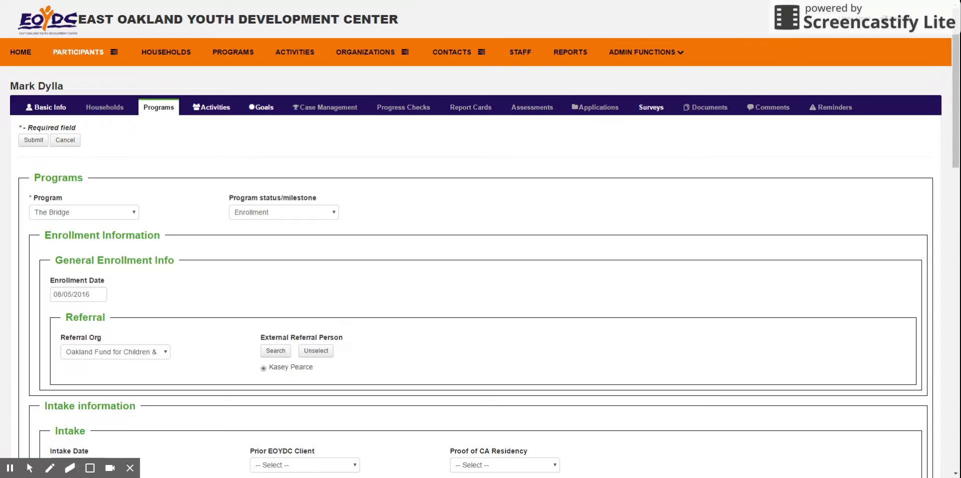
left_click(258, 212)
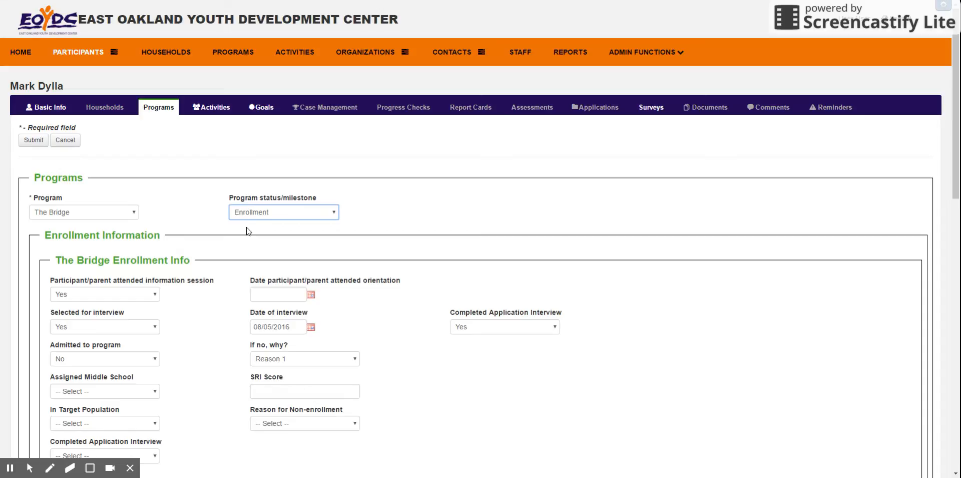
key("Down")
In the Exit Information section, set the exit/completion date to 08/31/2016 and the reason for exit to N/A.
scroll(210, 248, "down", 9)
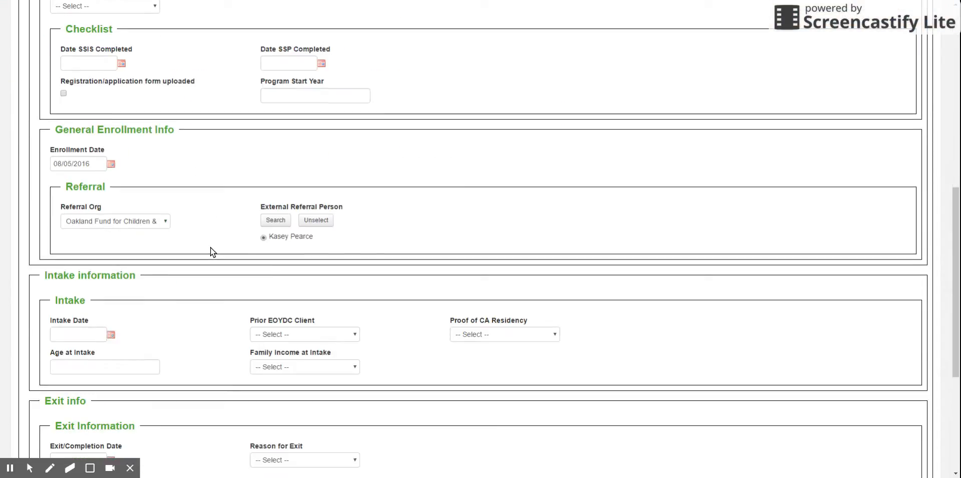
scroll(210, 247, "down", 5)
left_click(112, 230)
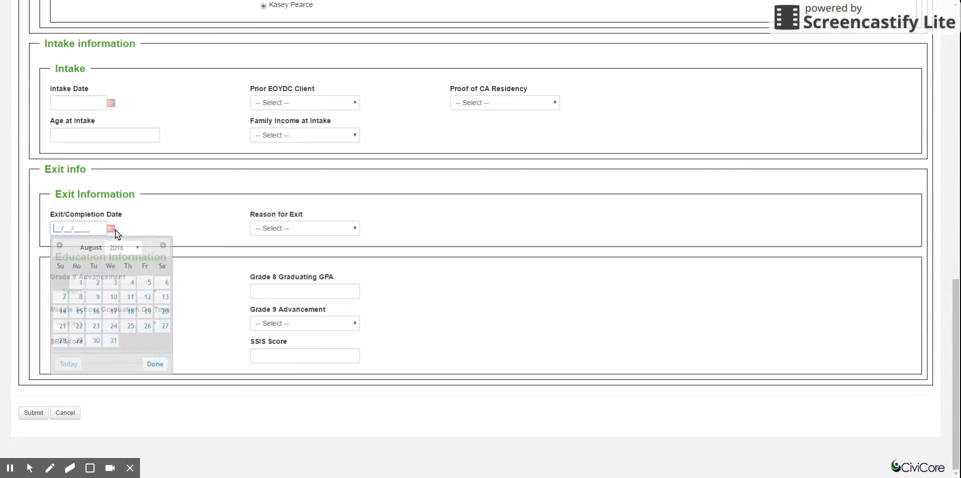
left_click(115, 342)
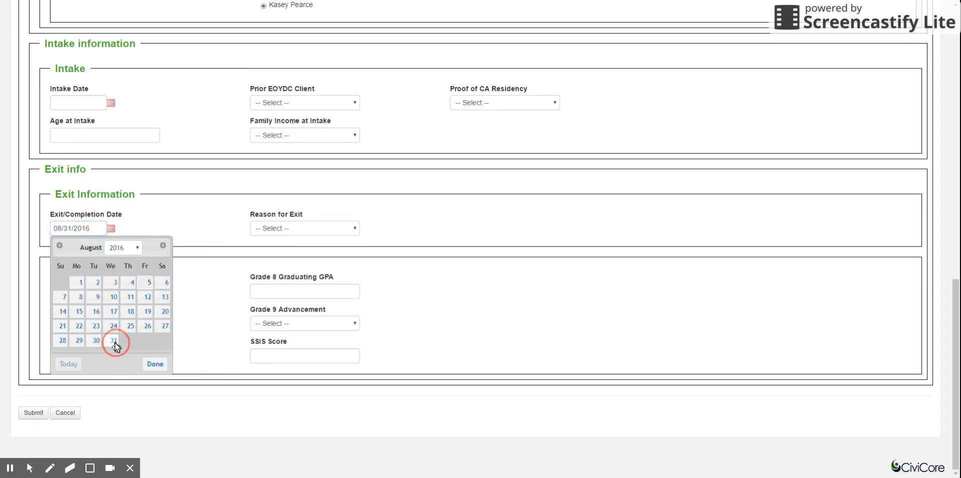
left_click(263, 228)
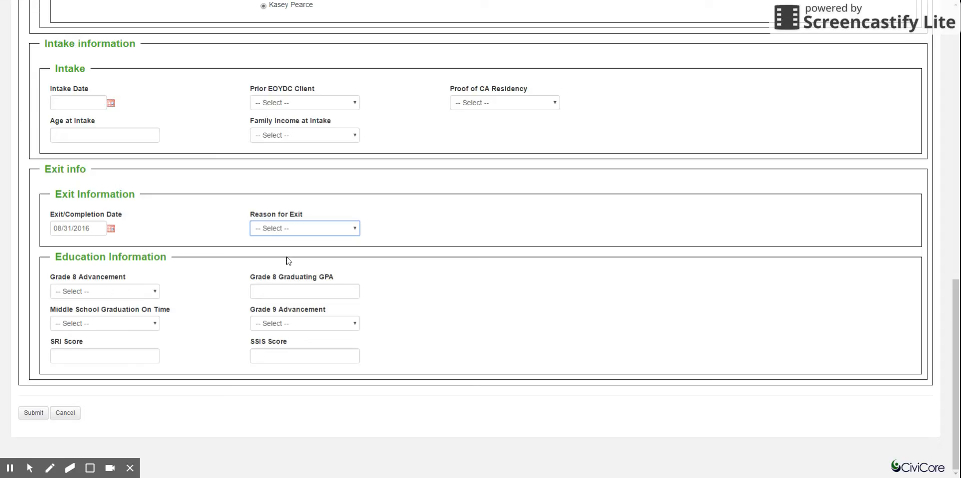
left_click(287, 256)
Review the program status, enrollment date and exit/completion date across The Bridge record's form.
scroll(136, 255, "up", 3)
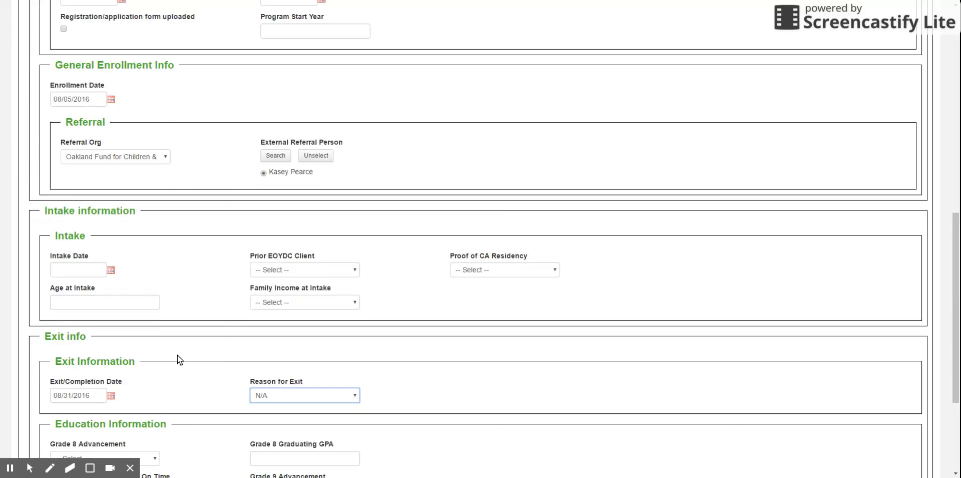
scroll(181, 340, "up", 5)
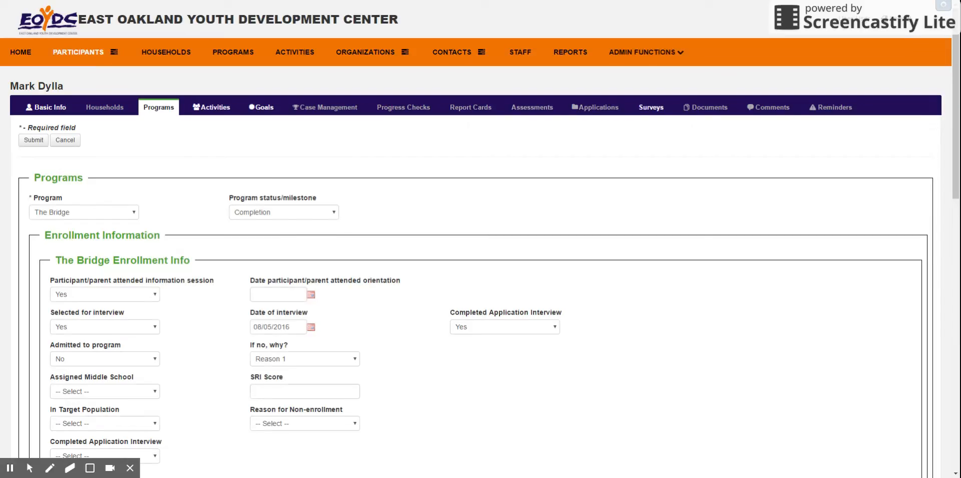
scroll(262, 243, "down", 6)
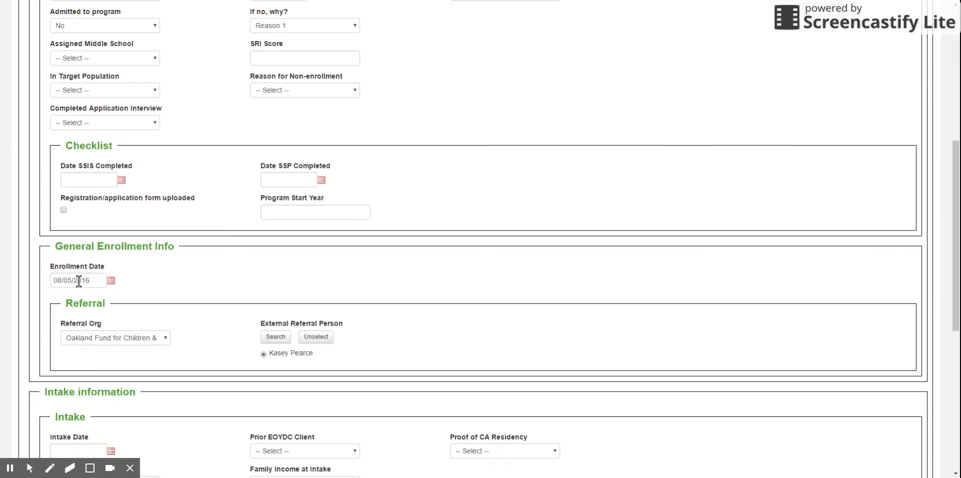
scroll(79, 281, "down", 5)
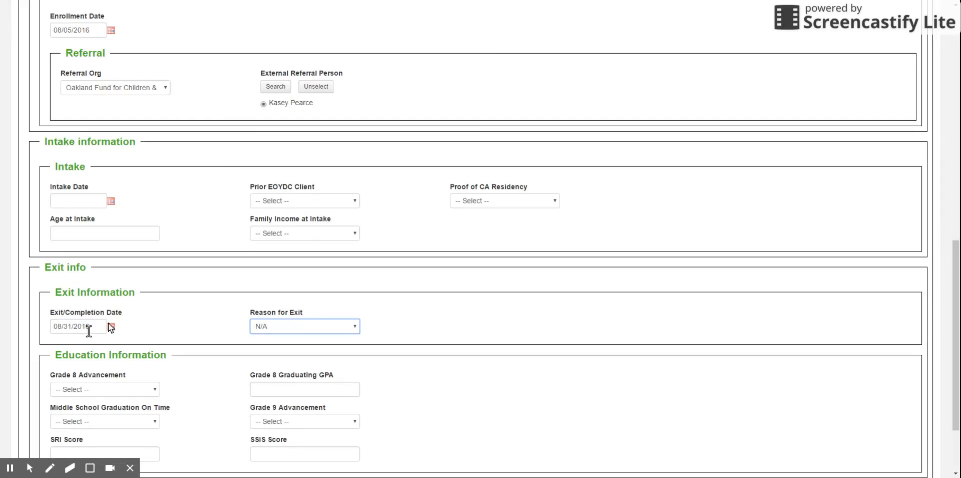
scroll(153, 318, "up", 2)
scroll(152, 317, "up", 9)
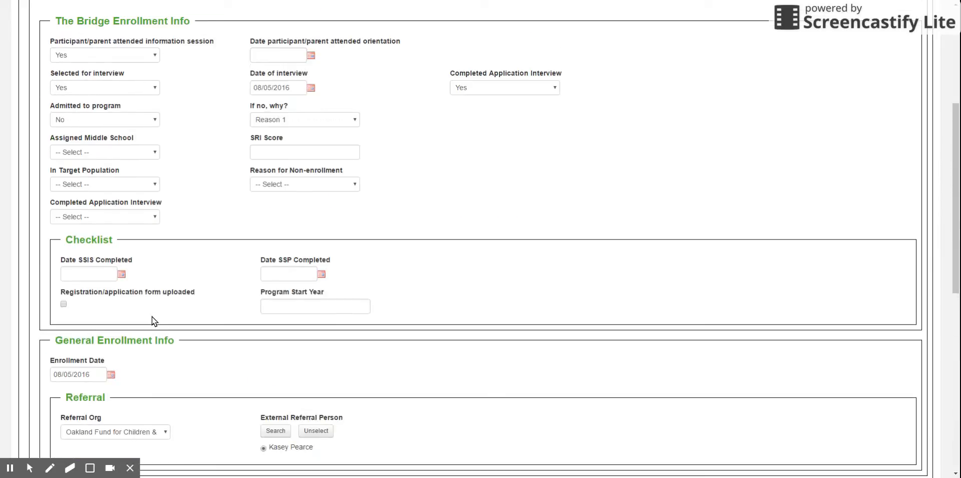